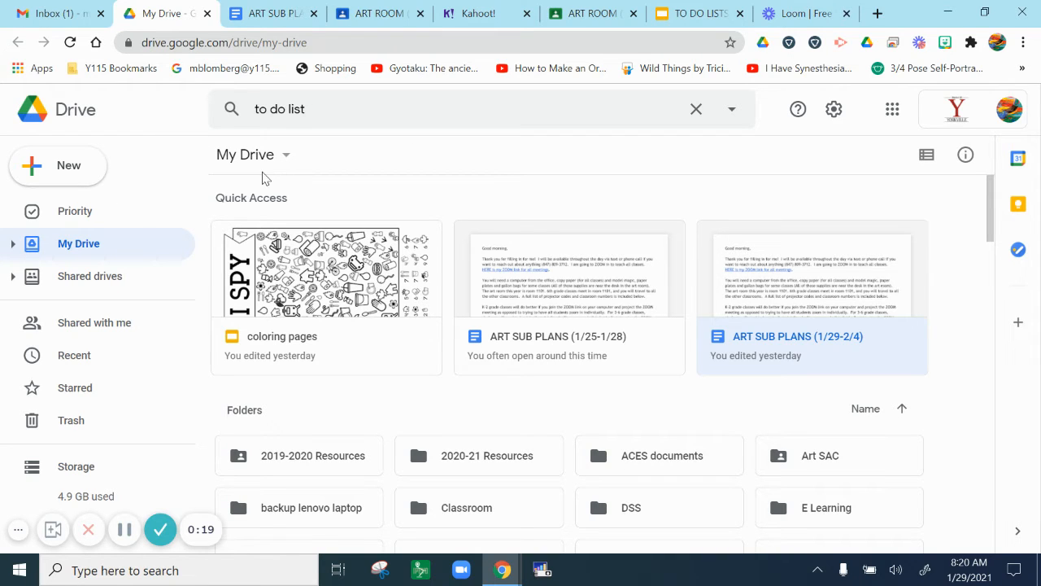
Create a new Google Drawings file from My Drive and dismiss the autofit text notice
{"action": "left_click", "coordinate": [65, 174]}
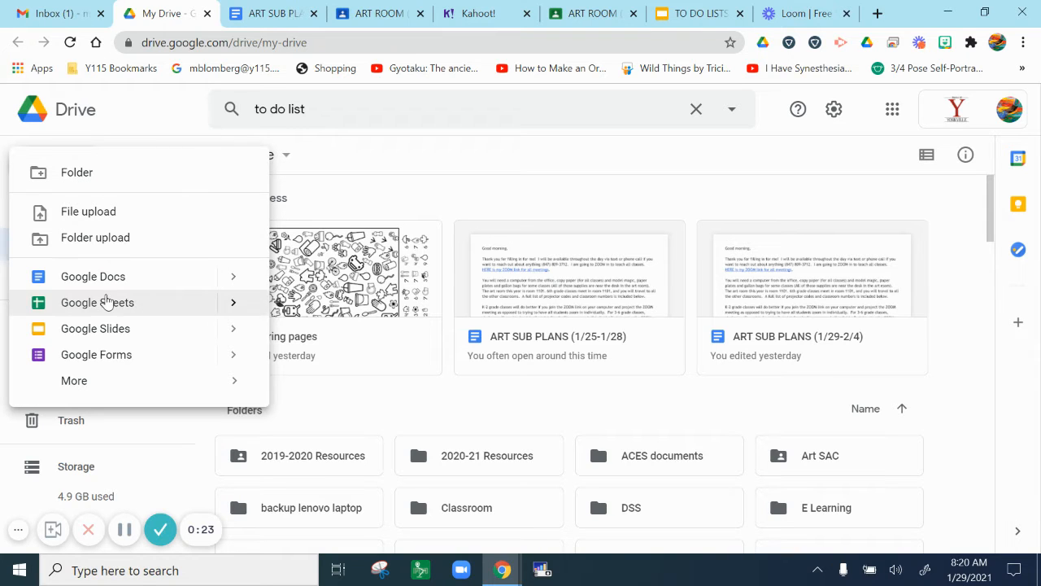
{"action": "mouse_move", "coordinate": [92, 384]}
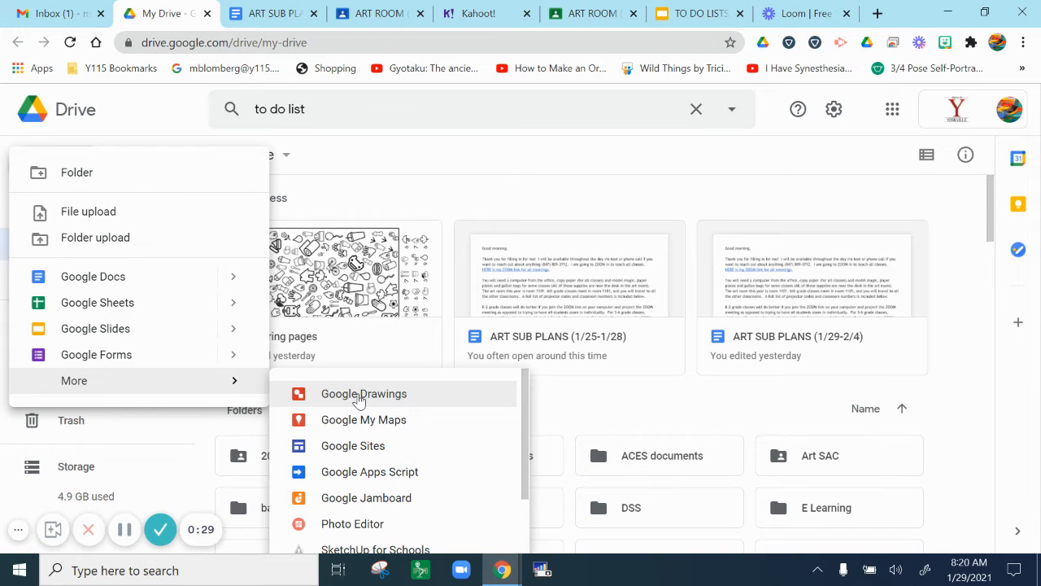
{"action": "left_click", "coordinate": [359, 398]}
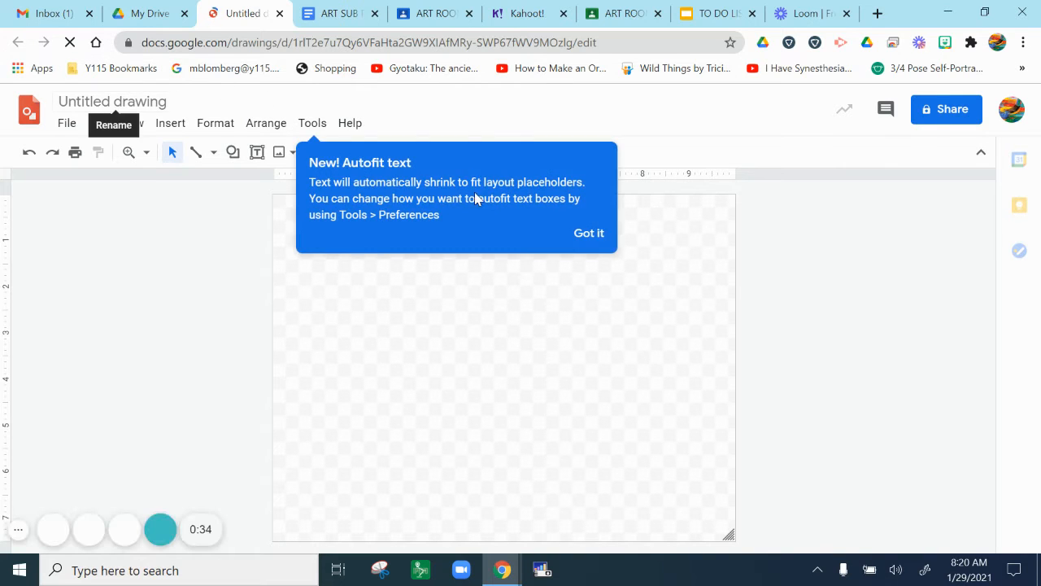
{"action": "left_click", "coordinate": [591, 235]}
Rename the untitled drawing with the author's last name
{"action": "left_click", "coordinate": [137, 101]}
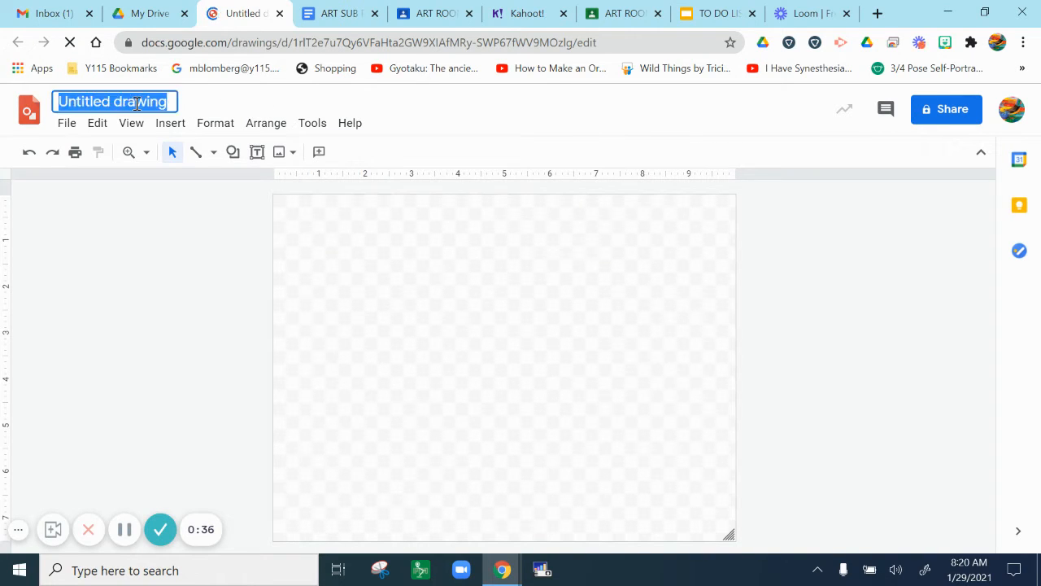
{"action": "type", "text": "Blomberg"}
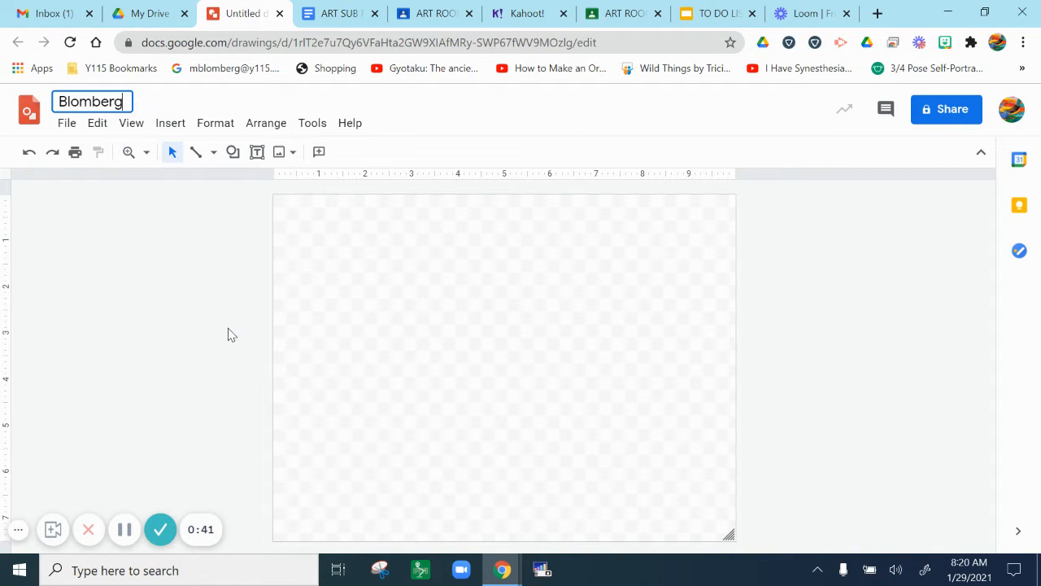
{"action": "left_click", "coordinate": [227, 272]}
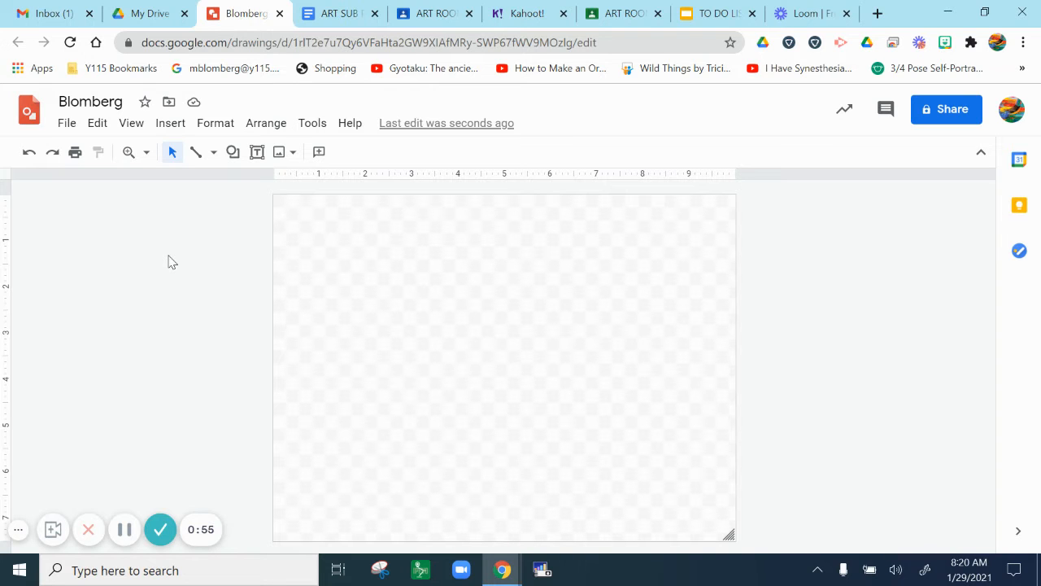
Insert a snapshot taken with the camera and fit it to fill the whole canvas
{"action": "left_click", "coordinate": [168, 126]}
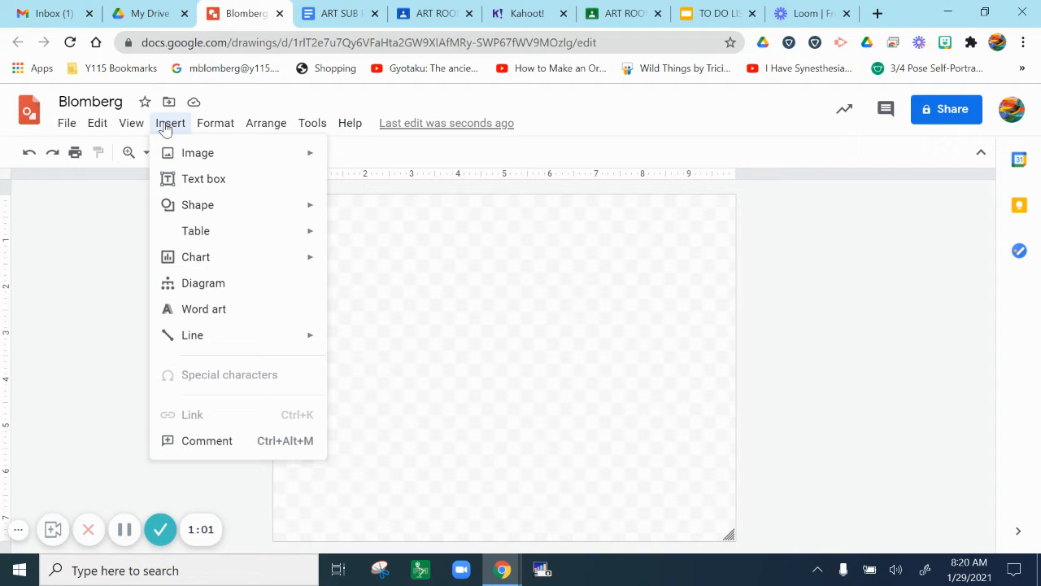
{"action": "mouse_move", "coordinate": [191, 158]}
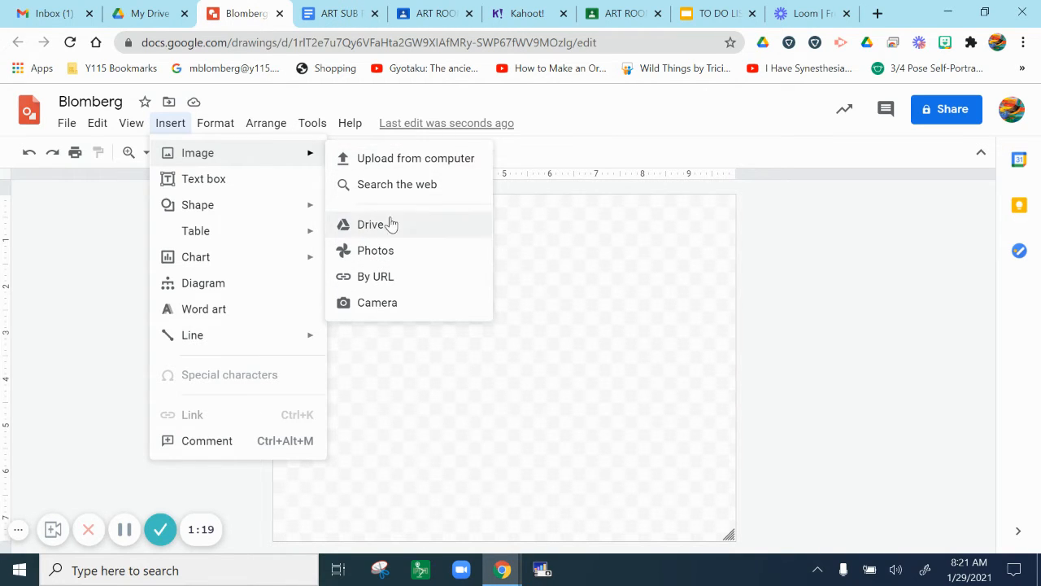
{"action": "left_click", "coordinate": [376, 306]}
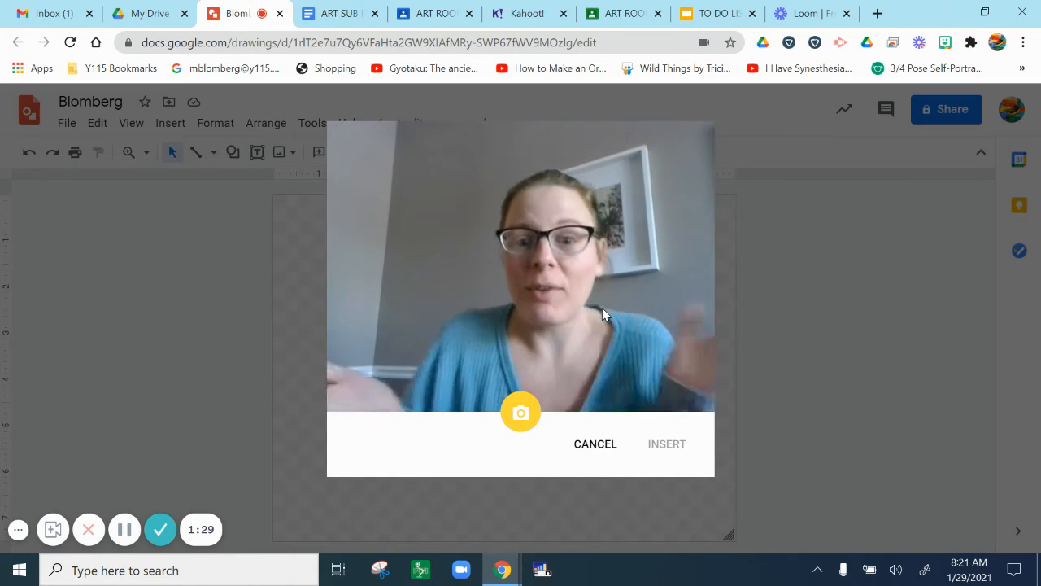
{"action": "left_click", "coordinate": [514, 414]}
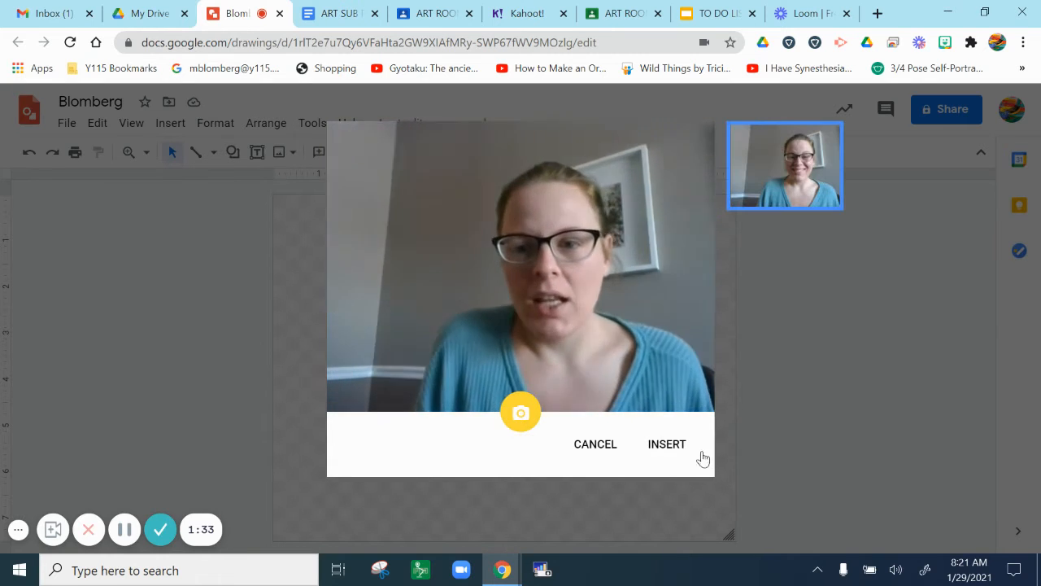
{"action": "left_click", "coordinate": [670, 454]}
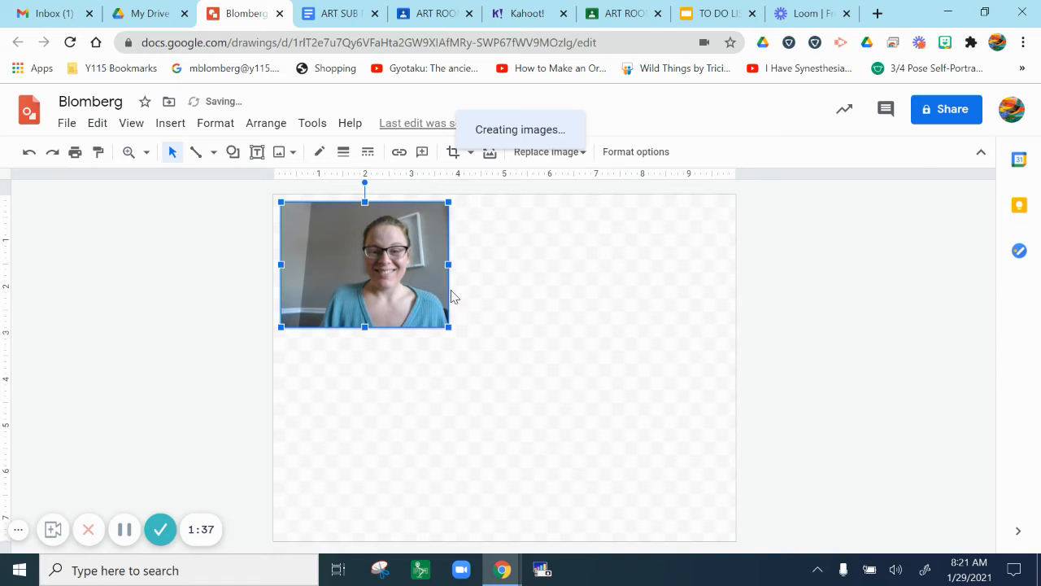
{"action": "left_click_drag", "start_coordinate": [391, 296], "coordinate": [379, 284]}
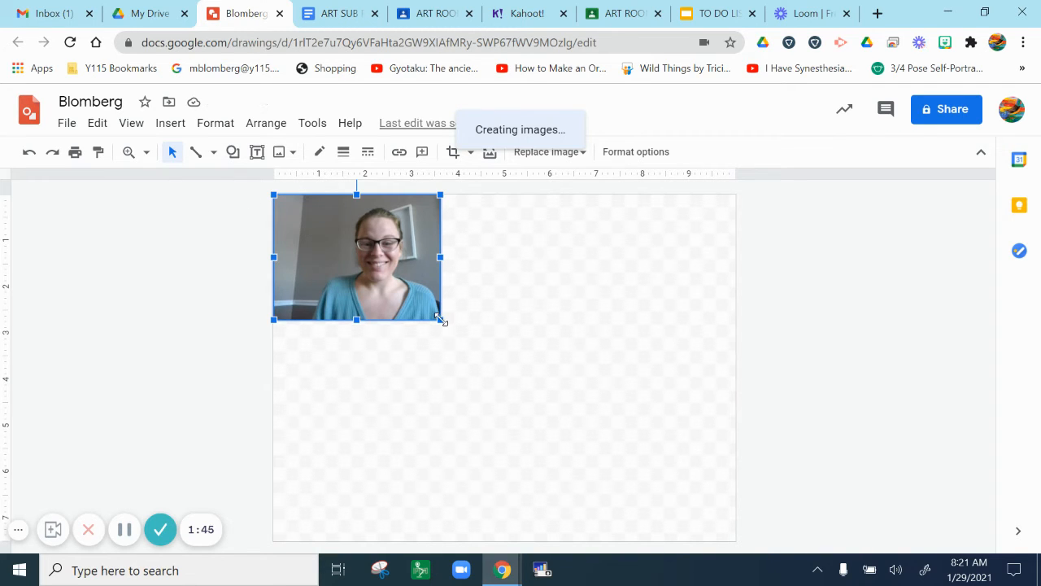
{"action": "left_click_drag", "start_coordinate": [440, 318], "coordinate": [731, 475]}
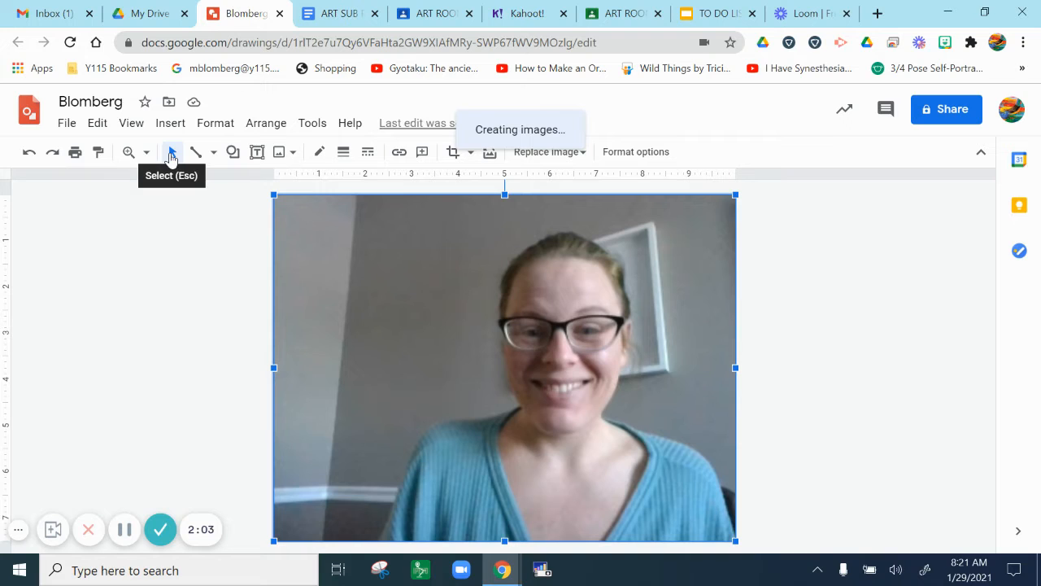
Trace the sweater's left half in the photo with the Curve tool, from the bottom edge over the shoulder and down the neckline
{"action": "left_click", "coordinate": [213, 154]}
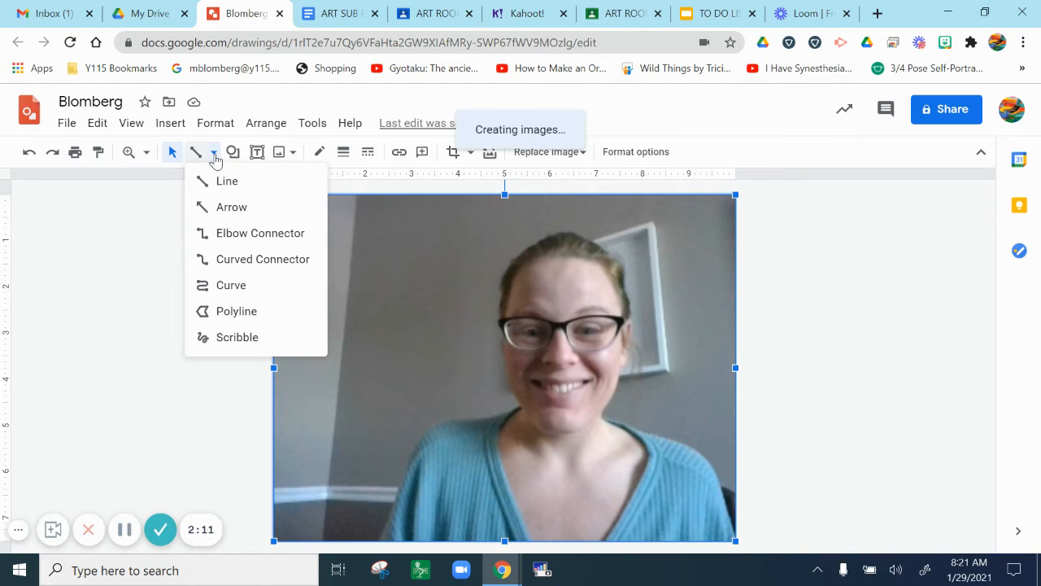
{"action": "left_click", "coordinate": [217, 285]}
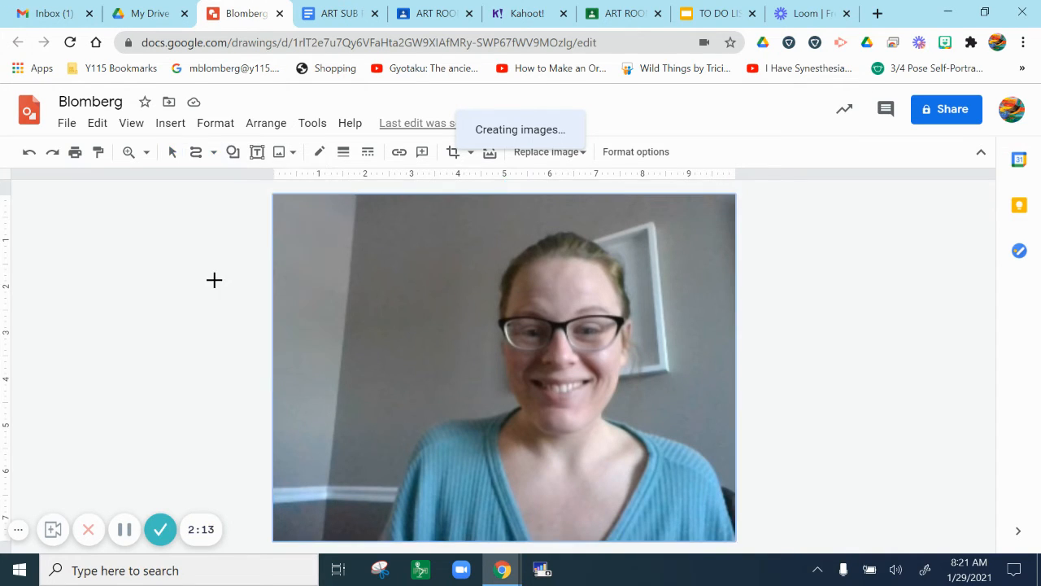
{"action": "left_click", "coordinate": [376, 538]}
{"action": "left_click", "coordinate": [516, 407]}
{"action": "left_click", "coordinate": [496, 430]}
{"action": "double_click", "coordinate": [532, 539]}
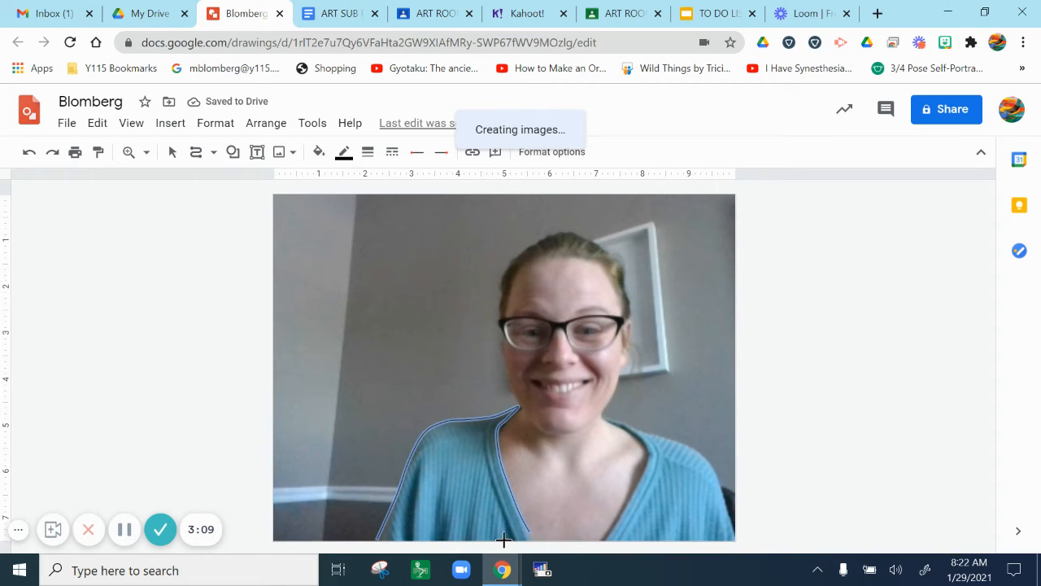
Stretch the left sweater outline slightly downward so it meets the photo's bottom edge
{"action": "left_click", "coordinate": [173, 153]}
{"action": "left_click", "coordinate": [525, 488]}
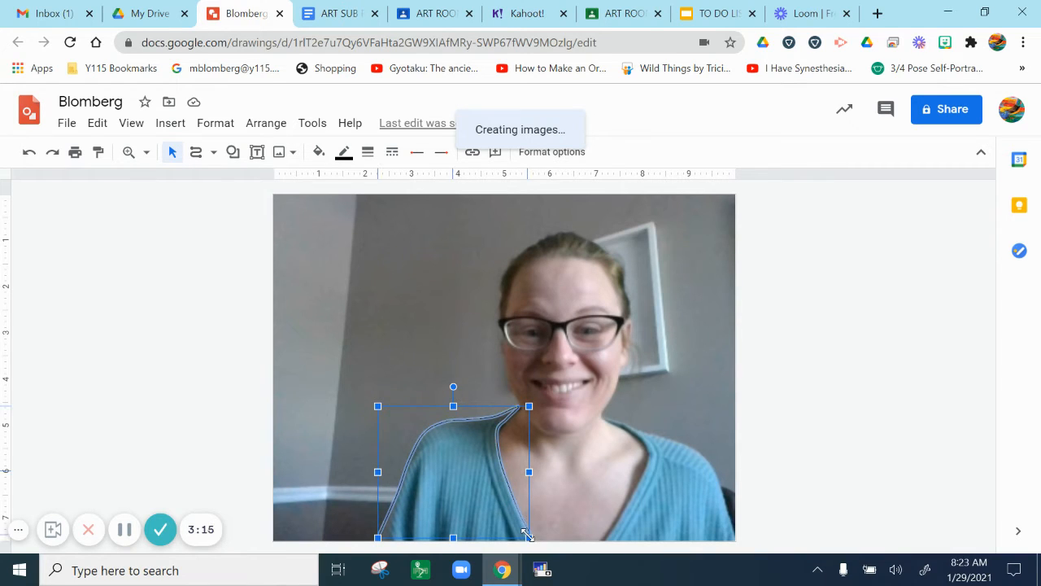
{"action": "left_click_drag", "start_coordinate": [527, 533], "coordinate": [529, 541]}
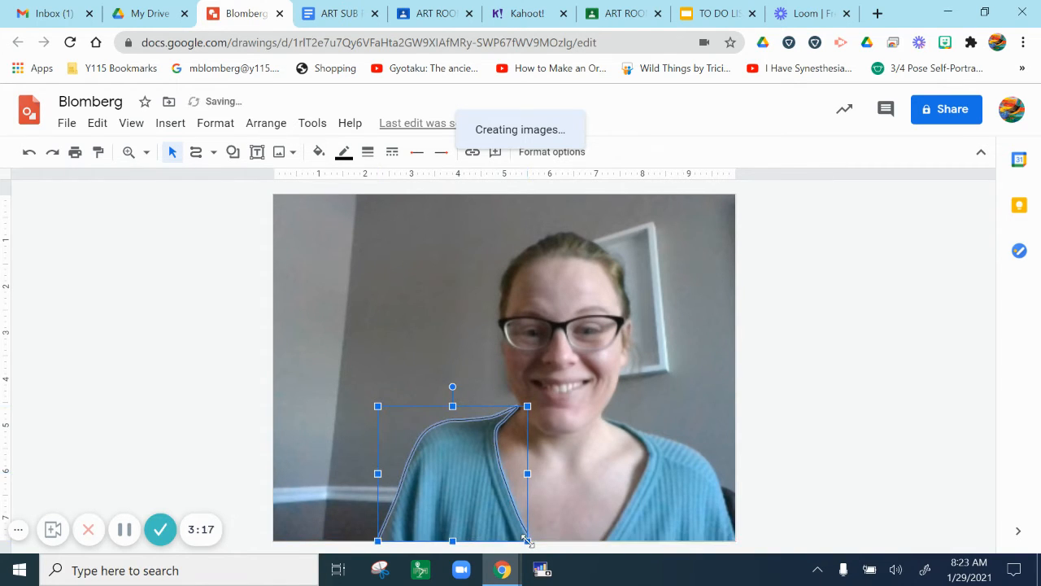
{"action": "left_click", "coordinate": [196, 267]}
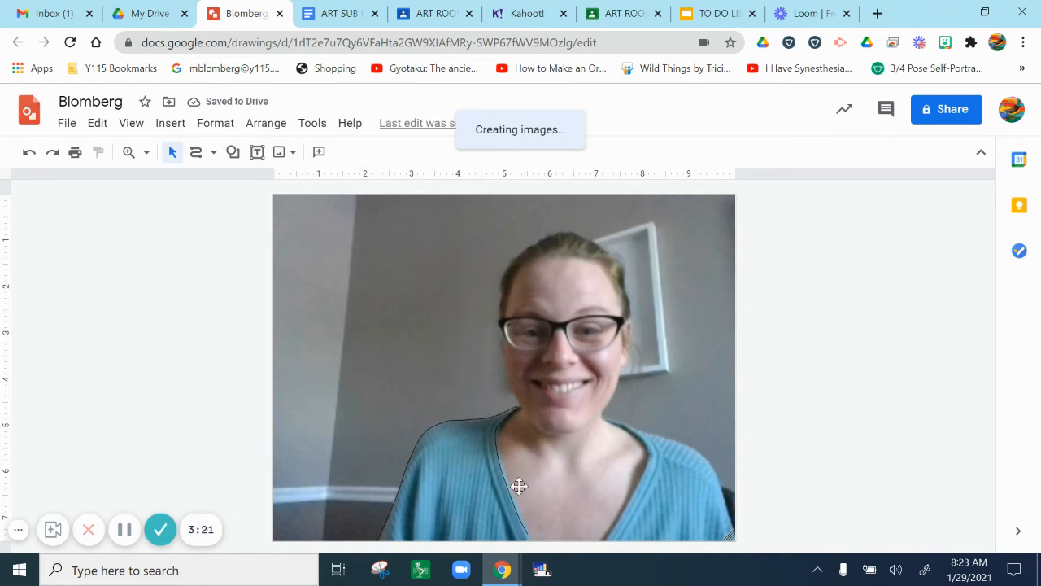
Trace the sweater's right half with the Curve tool, from the neckline over the shoulder to the photo's bottom-right corner
{"action": "left_click", "coordinate": [200, 155]}
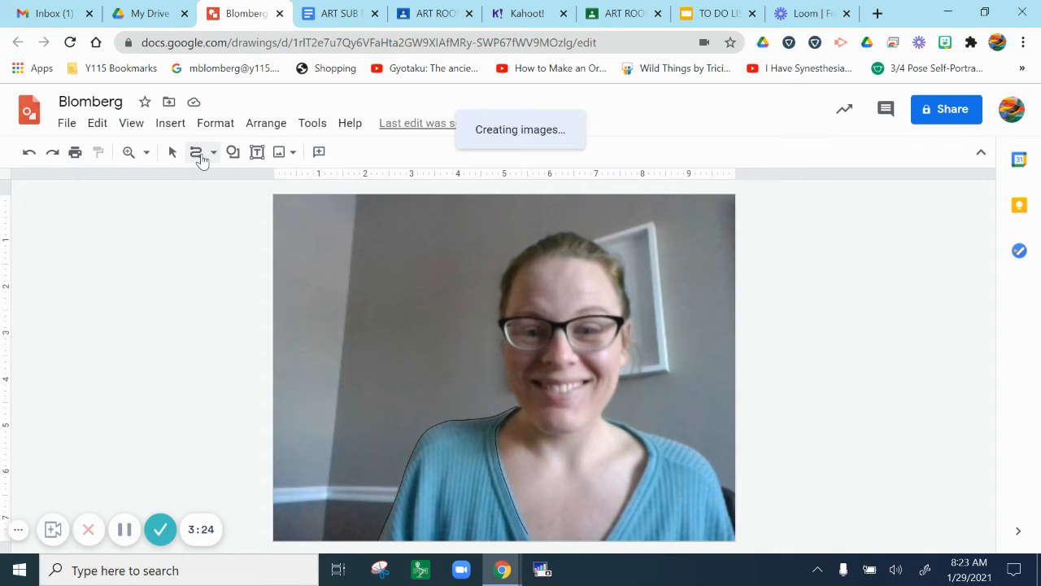
{"action": "left_click", "coordinate": [600, 539]}
{"action": "double_click", "coordinate": [735, 535]}
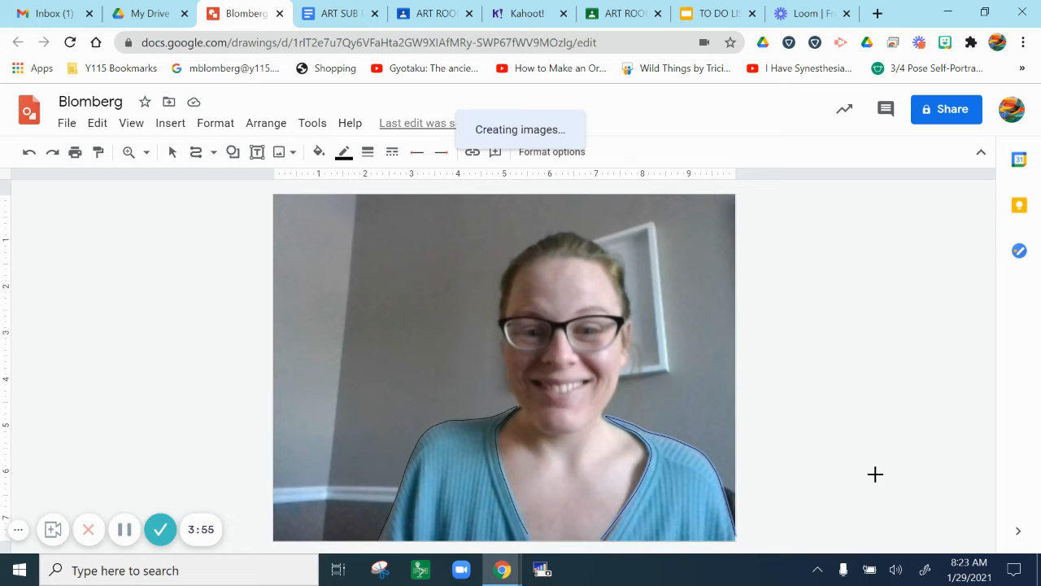
{"action": "left_click", "coordinate": [128, 153]}
{"action": "left_click", "coordinate": [566, 354]}
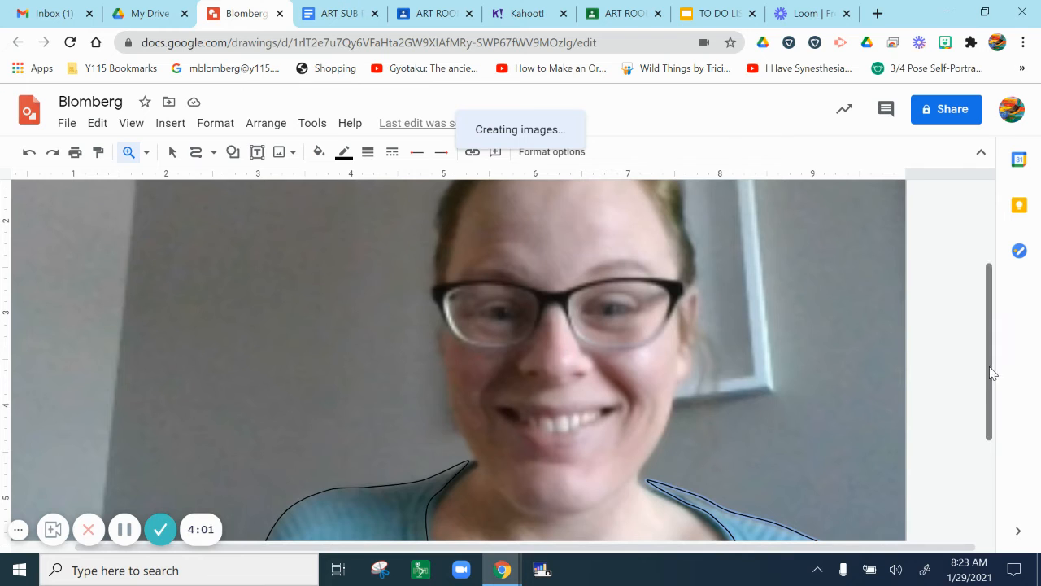
{"action": "scroll", "coordinate": [993, 358], "scroll_direction": "up", "scroll_amount": 1}
{"action": "scroll", "coordinate": [991, 356], "scroll_direction": "down", "scroll_amount": 1}
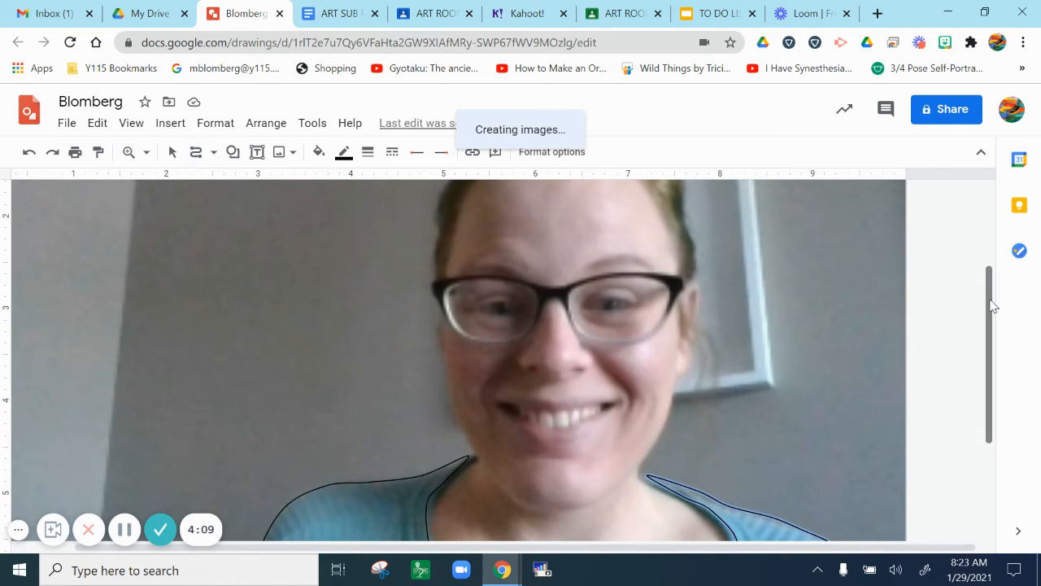
{"action": "left_click_drag", "start_coordinate": [990, 305], "coordinate": [993, 286]}
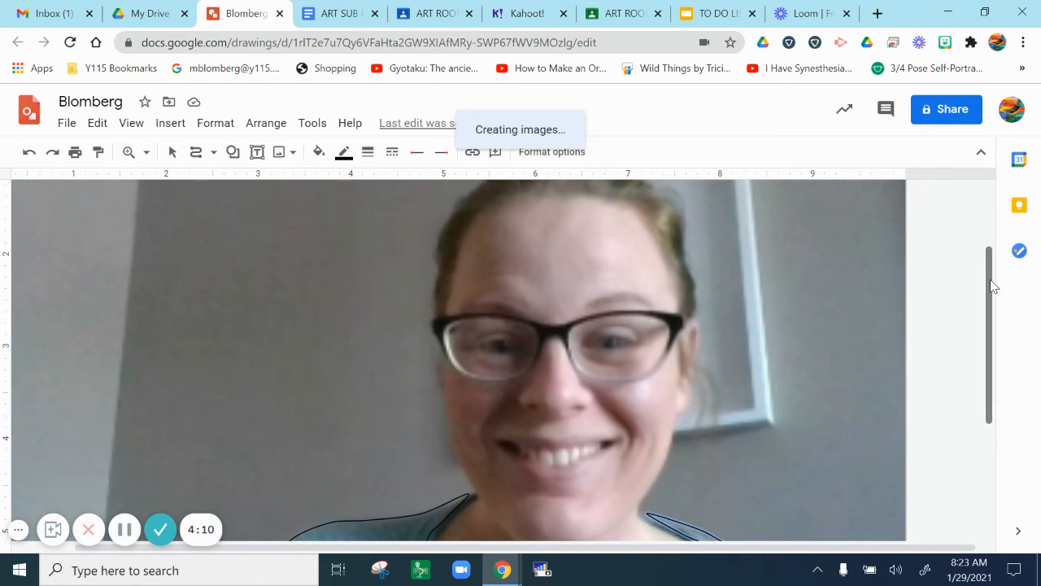
{"action": "left_click", "coordinate": [147, 153]}
{"action": "left_click", "coordinate": [194, 326]}
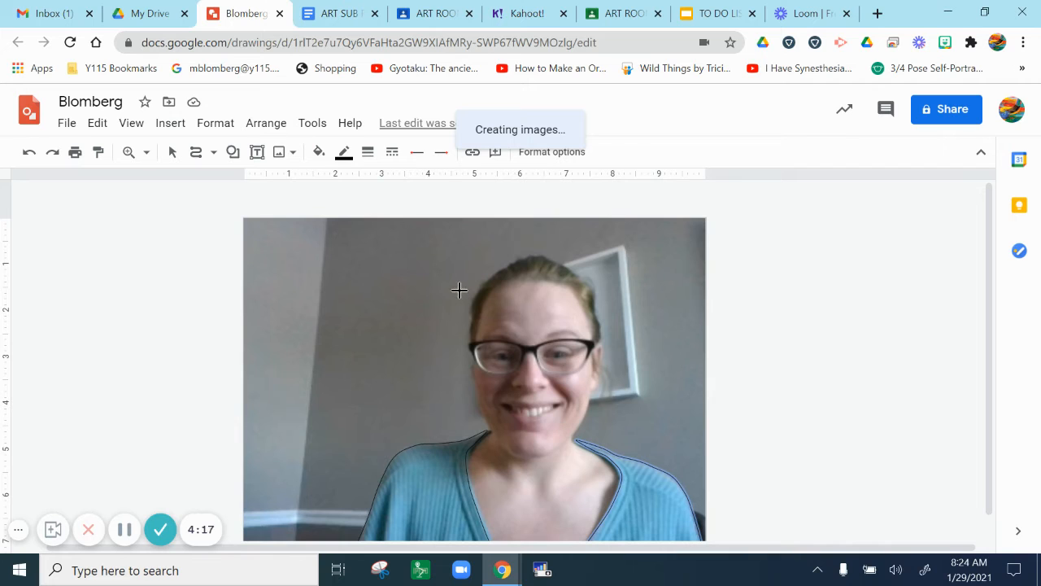
{"action": "key", "text": "Escape"}
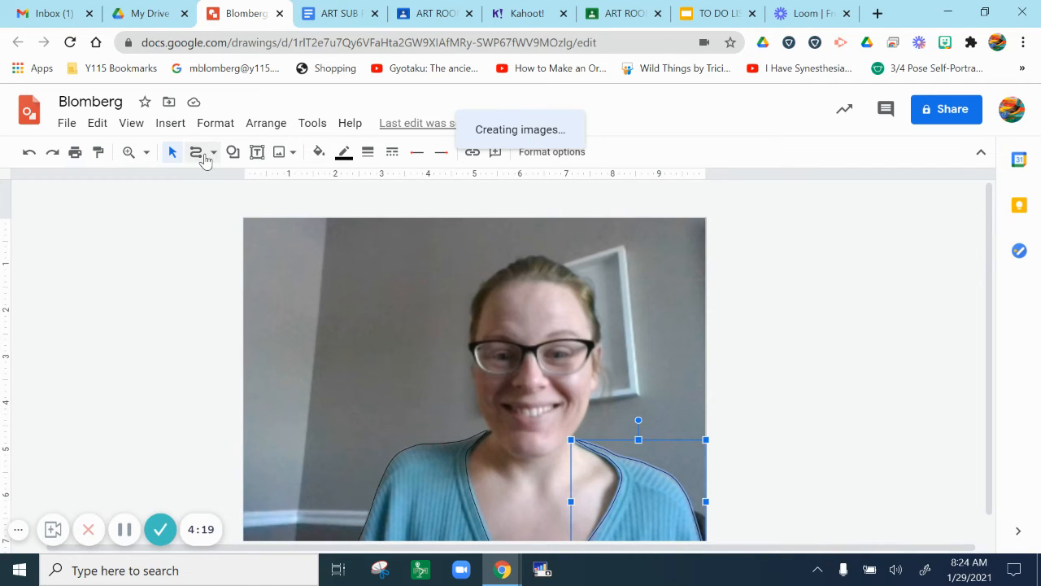
Trace a closed outline around the face with the Curve tool, following the hairline, cheeks and chin
{"action": "left_click", "coordinate": [203, 157]}
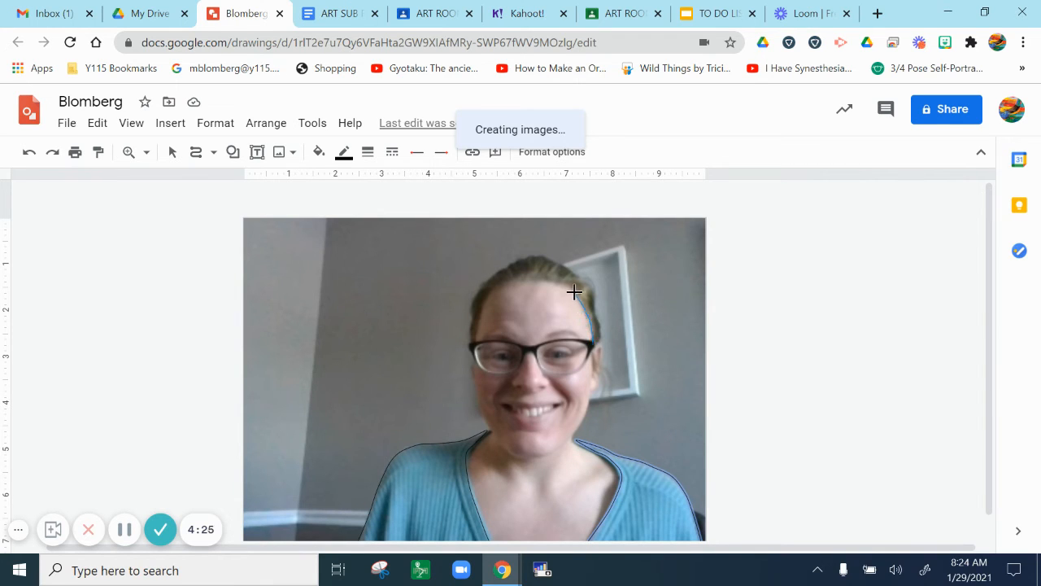
{"action": "left_click", "coordinate": [505, 281]}
{"action": "left_click_drag", "start_coordinate": [483, 418], "coordinate": [514, 454]}
{"action": "mouse_move", "coordinate": [535, 461]}
{"action": "left_mouse_down"}
{"action": "mouse_move", "coordinate": [571, 439]}
{"action": "mouse_move", "coordinate": [585, 413]}
{"action": "mouse_move", "coordinate": [592, 340]}
{"action": "left_mouse_up"}
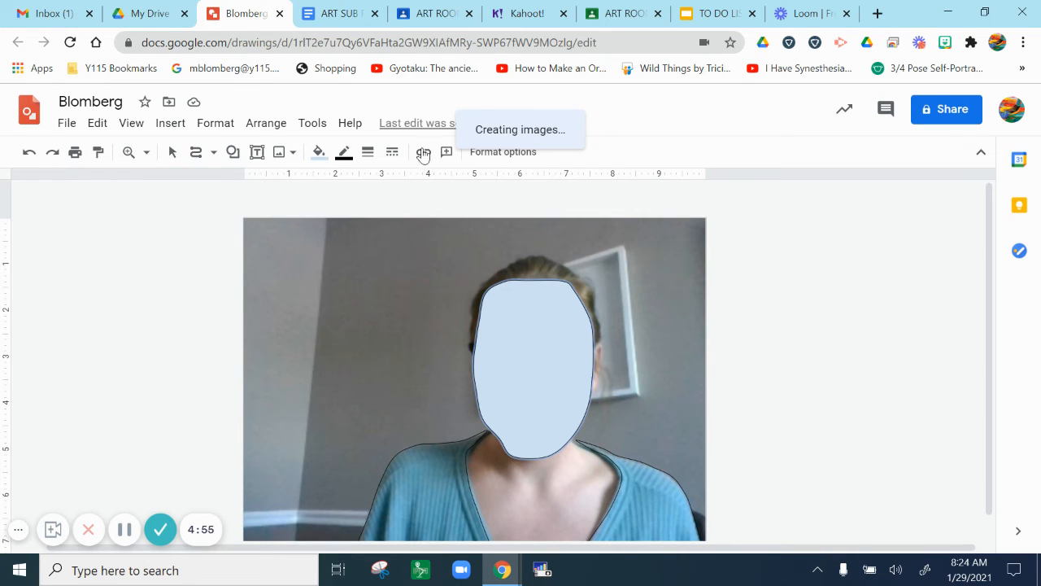
Set the face outline's fill to transparent and leave the drawing tool
{"action": "left_click", "coordinate": [318, 153]}
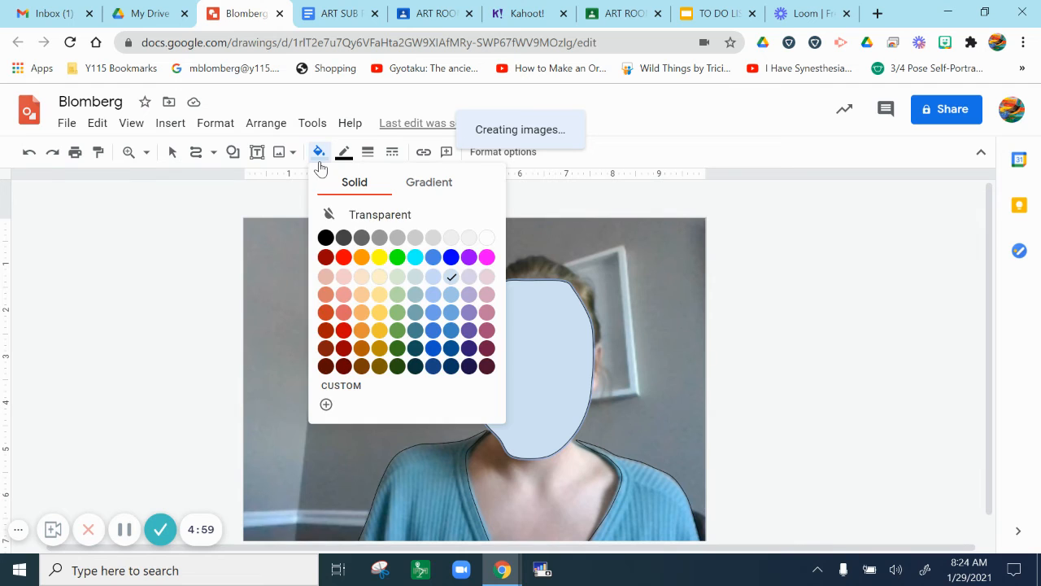
{"action": "left_click", "coordinate": [368, 214]}
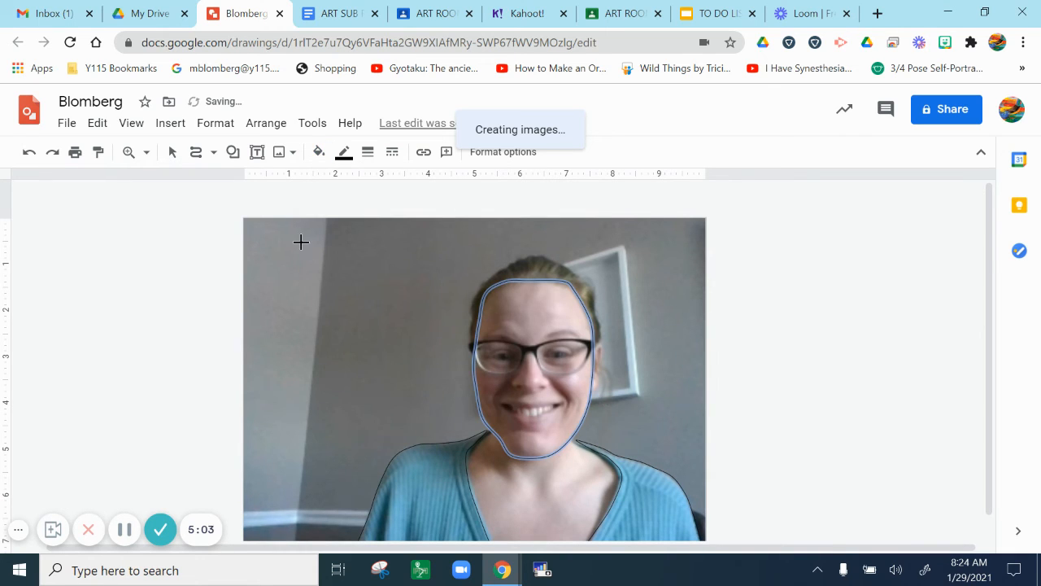
{"action": "key", "text": "Escape"}
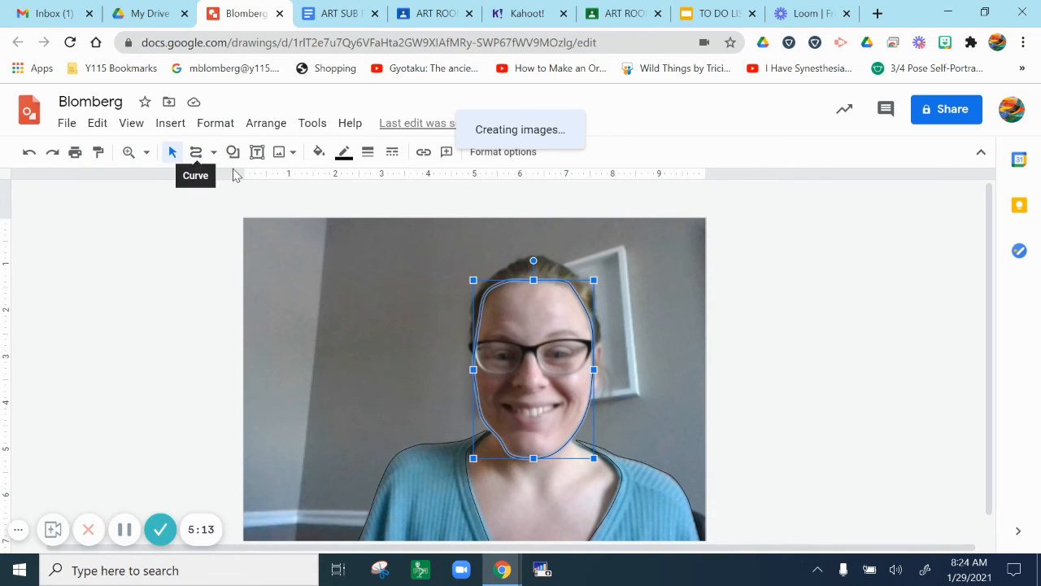
Trace both sides of the nose and the underside of its tip over the photo with the Scribble tool
{"action": "left_click", "coordinate": [129, 153]}
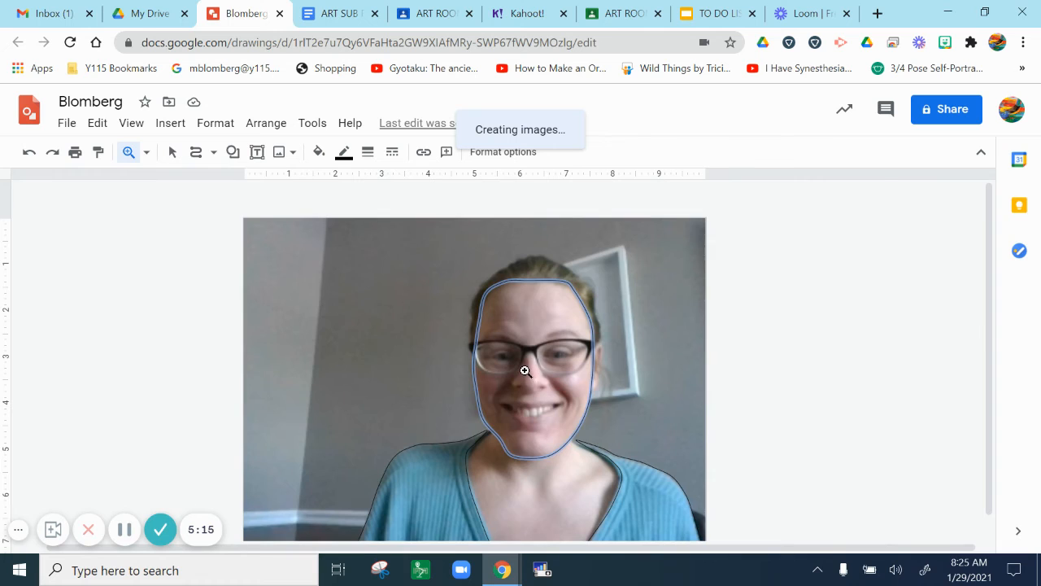
{"action": "left_click", "coordinate": [529, 374]}
{"action": "left_click", "coordinate": [544, 384]}
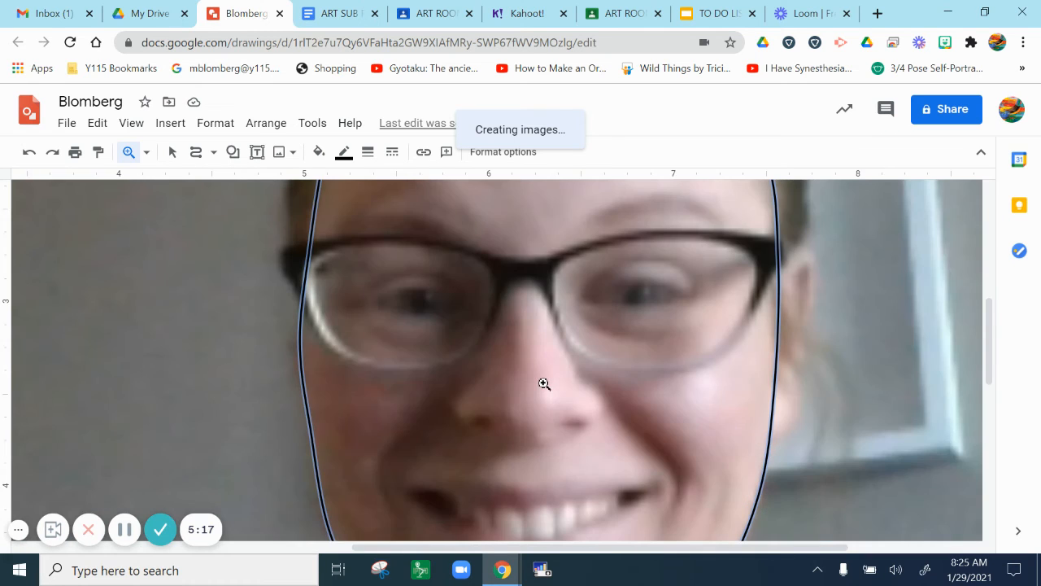
{"action": "left_click", "coordinate": [199, 152]}
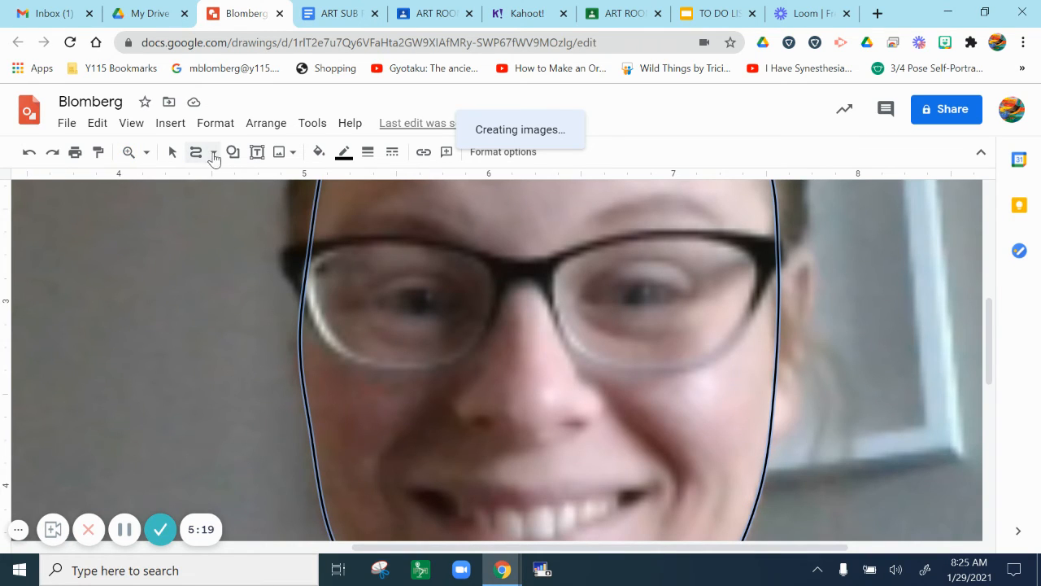
{"action": "left_click", "coordinate": [213, 153]}
{"action": "left_click", "coordinate": [234, 338]}
{"action": "left_click", "coordinate": [216, 156]}
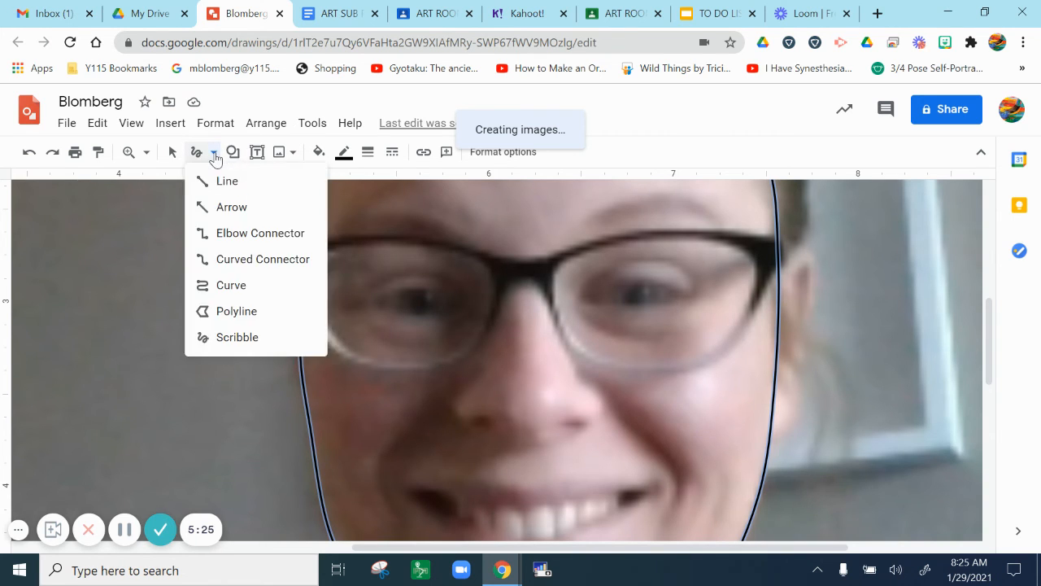
{"action": "left_click", "coordinate": [228, 341]}
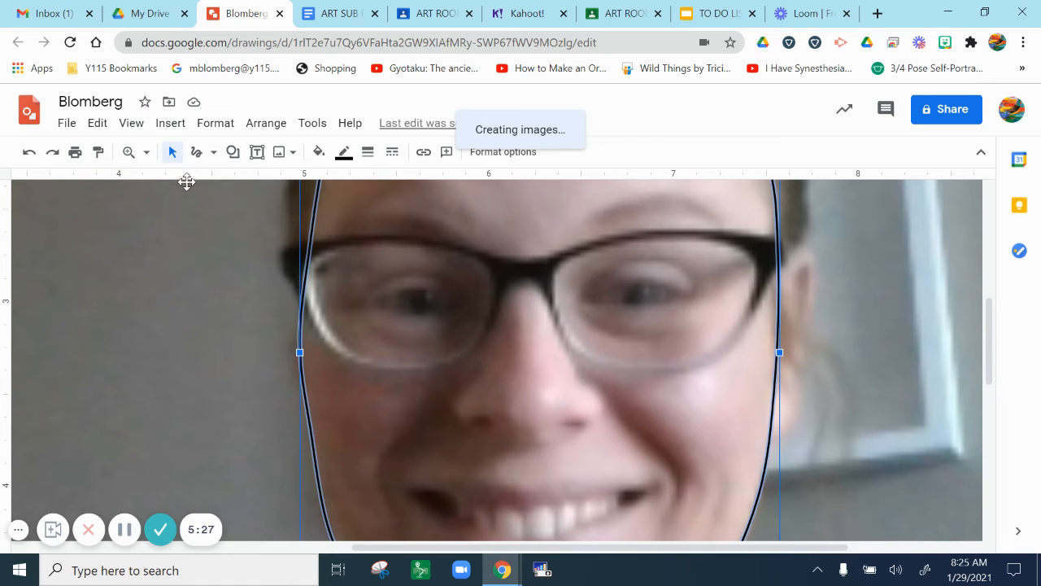
{"action": "left_click", "coordinate": [197, 155]}
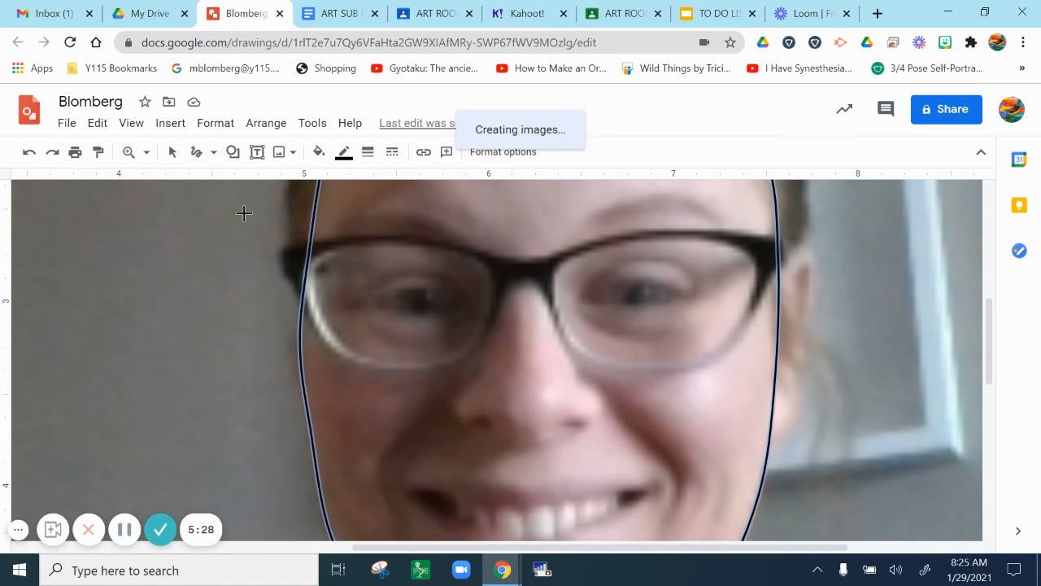
{"action": "left_click", "coordinate": [197, 156]}
{"action": "left_click", "coordinate": [213, 153]}
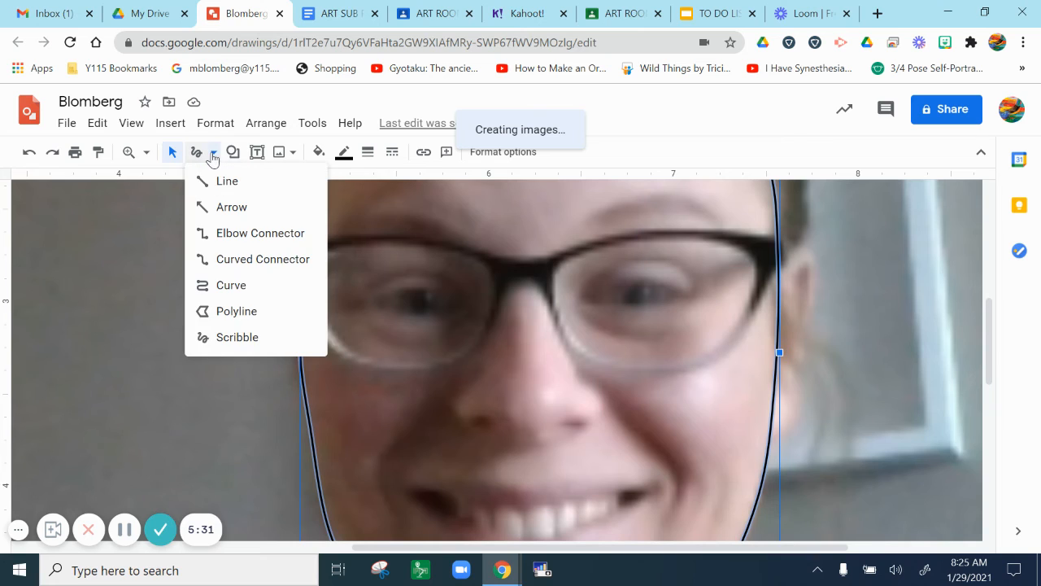
{"action": "left_click", "coordinate": [243, 341]}
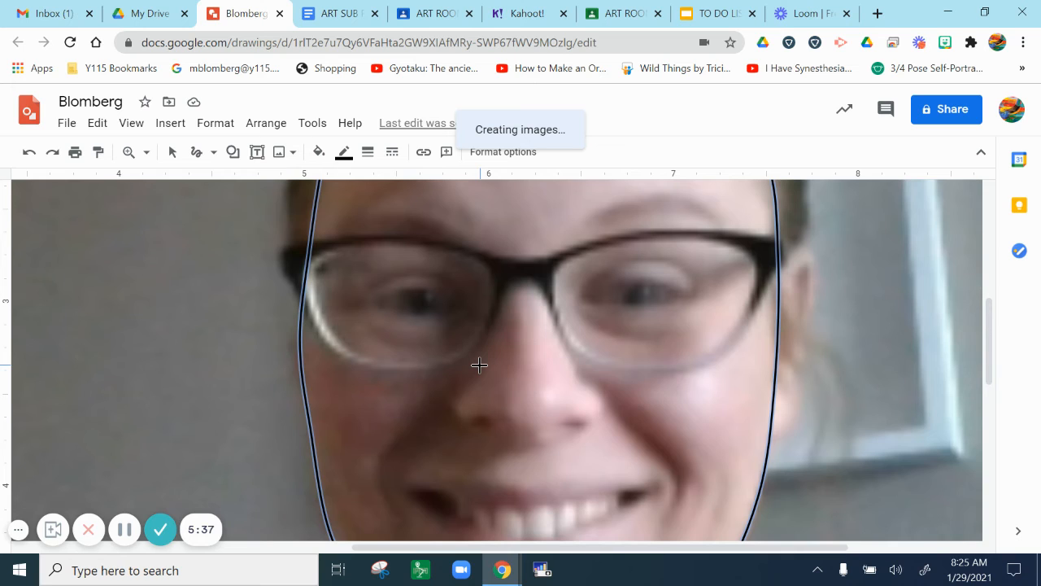
{"action": "mouse_move", "coordinate": [479, 365]}
{"action": "left_mouse_down"}
{"action": "mouse_move", "coordinate": [465, 372]}
{"action": "mouse_move", "coordinate": [454, 418]}
{"action": "mouse_move", "coordinate": [472, 435]}
{"action": "left_mouse_up"}
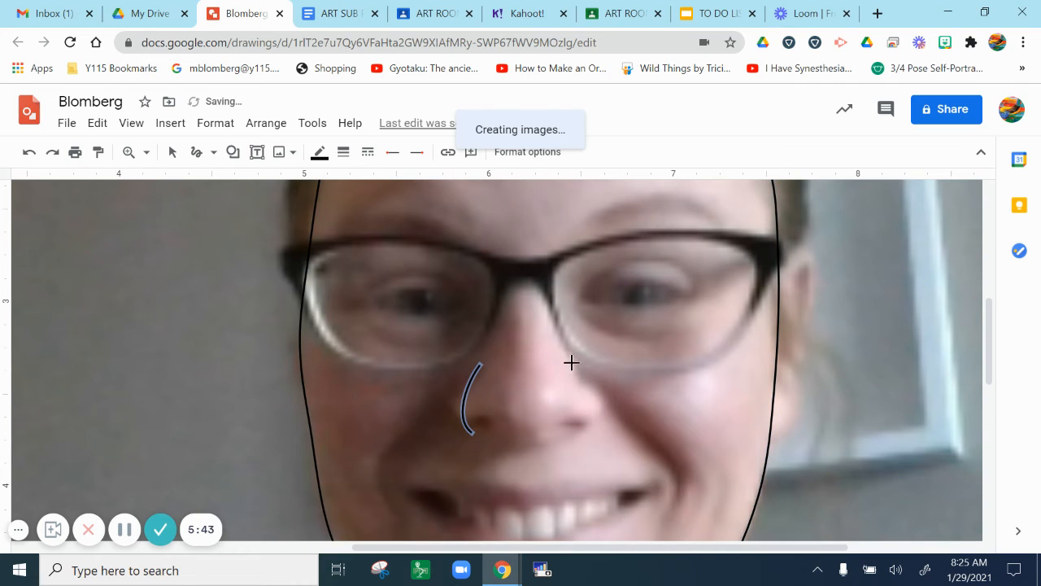
{"action": "mouse_move", "coordinate": [571, 360]}
{"action": "left_mouse_down"}
{"action": "mouse_move", "coordinate": [603, 391]}
{"action": "mouse_move", "coordinate": [583, 438]}
{"action": "mouse_move", "coordinate": [503, 434]}
{"action": "mouse_move", "coordinate": [484, 415]}
{"action": "mouse_move", "coordinate": [530, 445]}
{"action": "mouse_move", "coordinate": [545, 441]}
{"action": "left_mouse_up"}
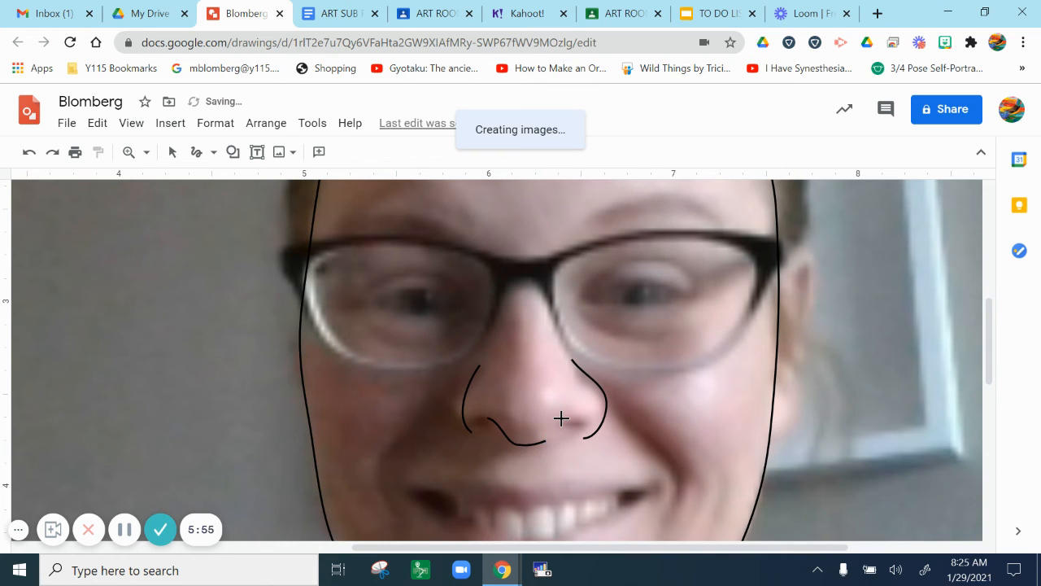
Scribble the nostril curves at both sides of the nose tip, undoing a misdrawn stroke
{"action": "mouse_move", "coordinate": [548, 433]}
{"action": "left_mouse_down"}
{"action": "mouse_move", "coordinate": [576, 419]}
{"action": "mouse_move", "coordinate": [584, 435]}
{"action": "mouse_move", "coordinate": [576, 420]}
{"action": "left_mouse_up"}
{"action": "key", "text": "ctrl+z"}
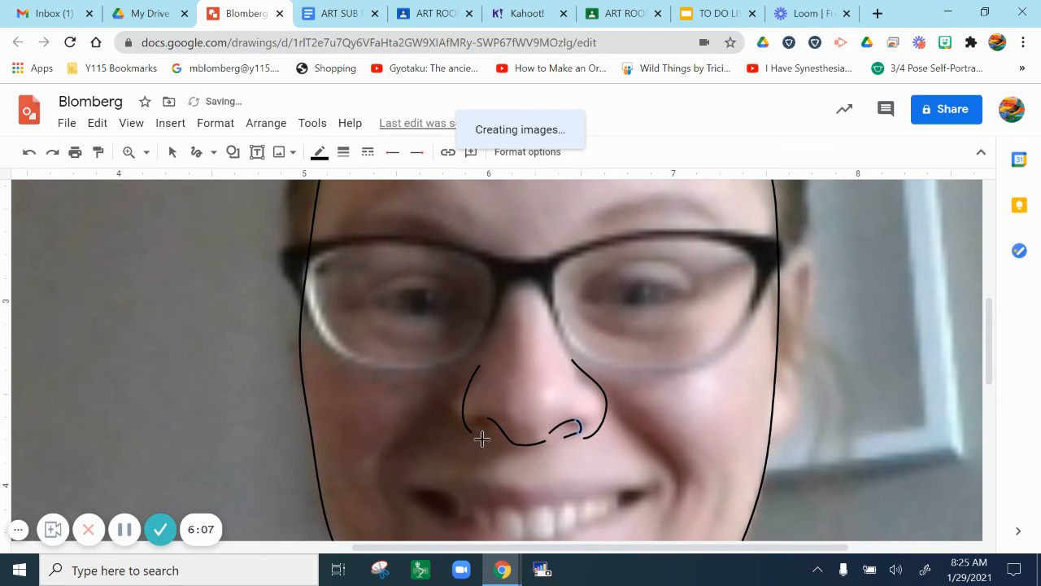
{"action": "left_click_drag", "start_coordinate": [485, 417], "coordinate": [479, 429]}
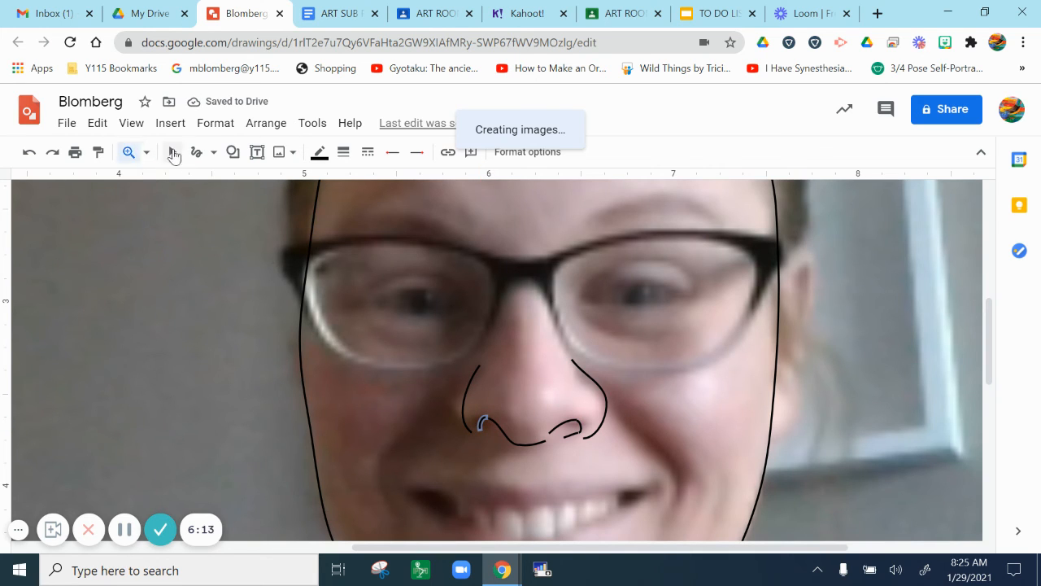
Delete the background photo to check the traced outlines on their own, and undo the deletion
{"action": "left_click", "coordinate": [147, 152]}
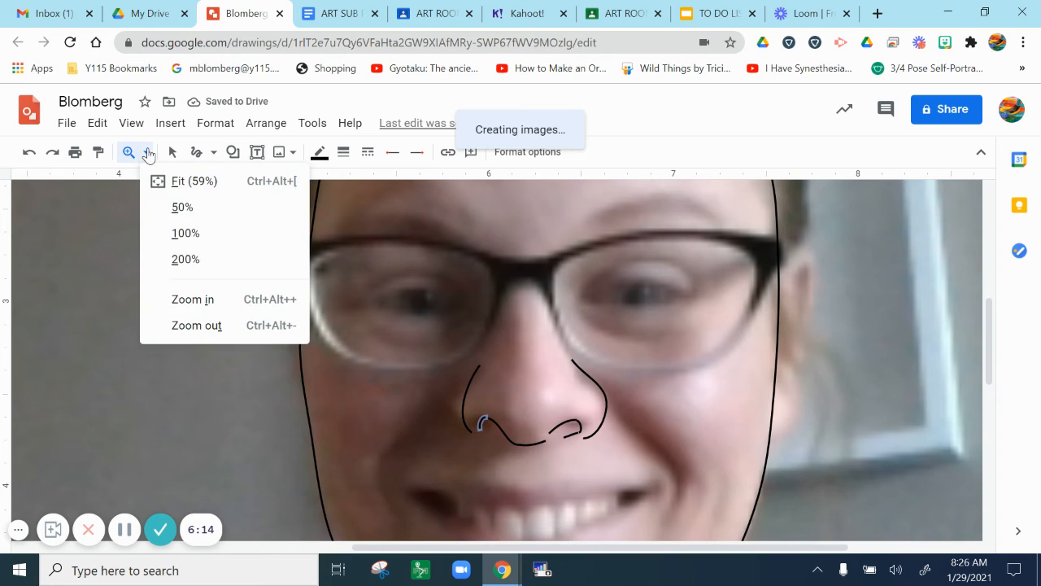
{"action": "left_click", "coordinate": [187, 325]}
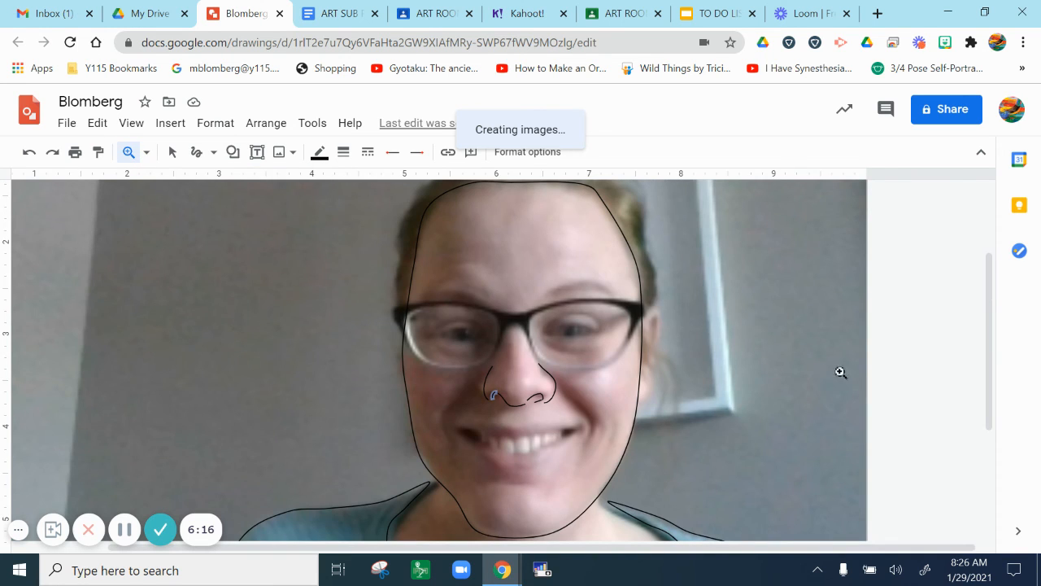
{"action": "left_click", "coordinate": [172, 152]}
{"action": "left_click", "coordinate": [905, 380]}
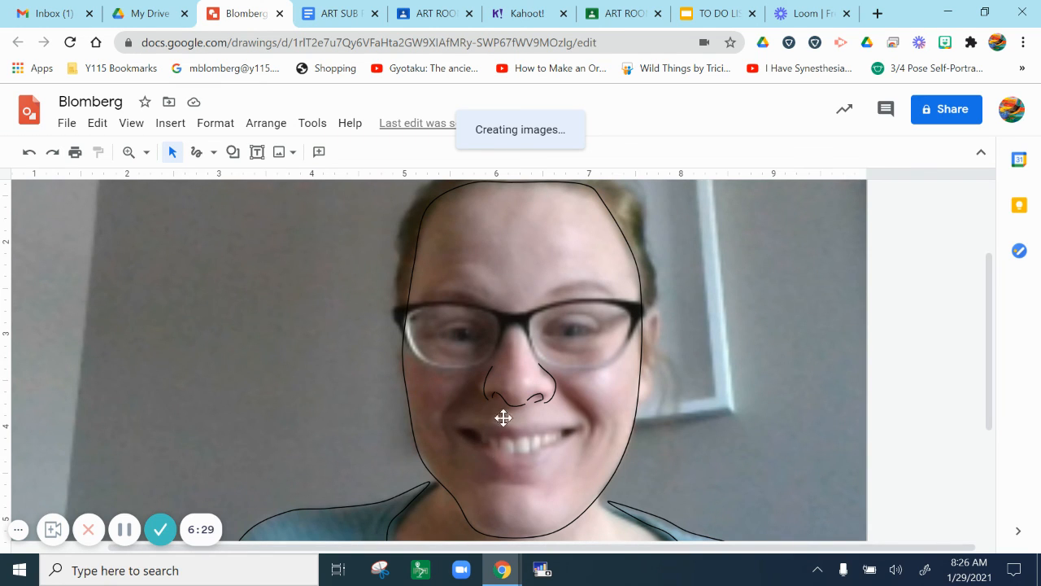
{"action": "left_click", "coordinate": [146, 152]}
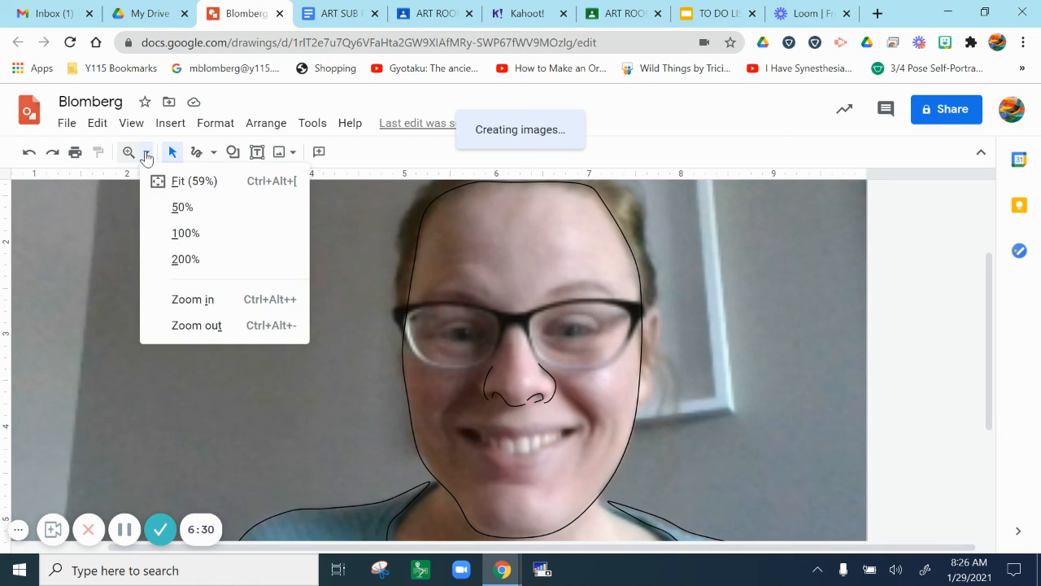
{"action": "left_click", "coordinate": [205, 180]}
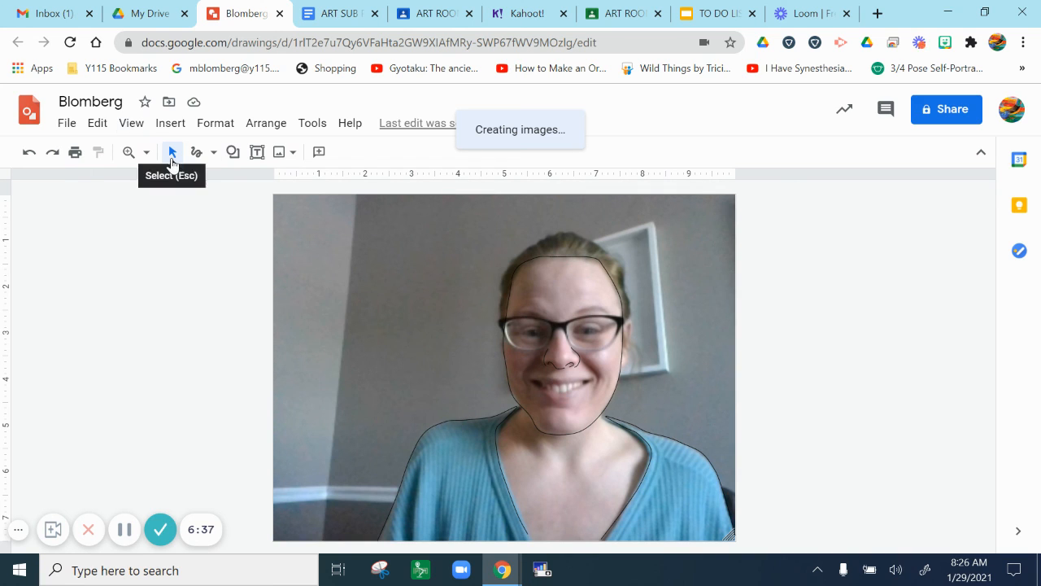
{"action": "left_click", "coordinate": [334, 238]}
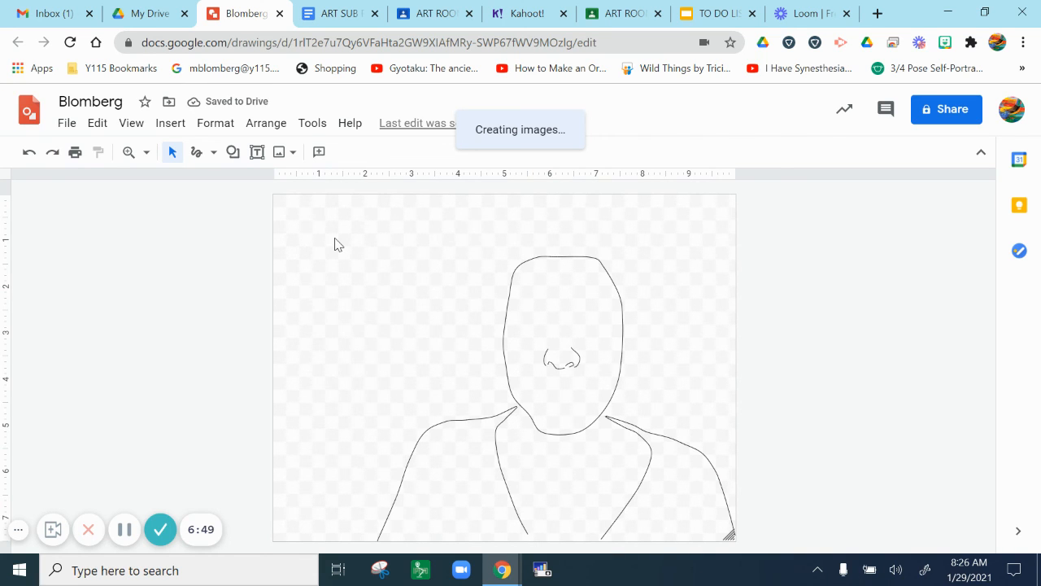
{"action": "left_click", "coordinate": [28, 152]}
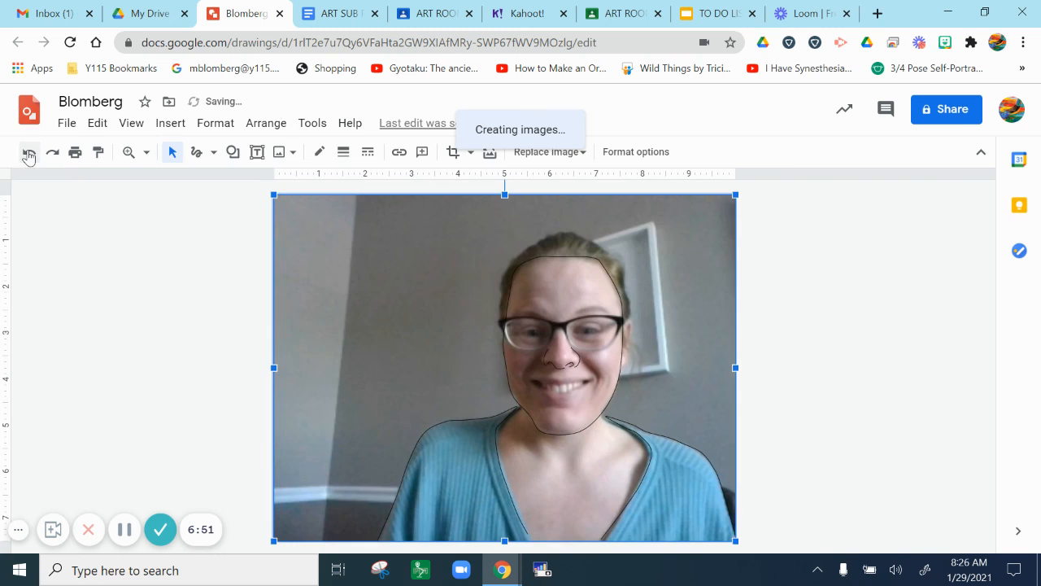